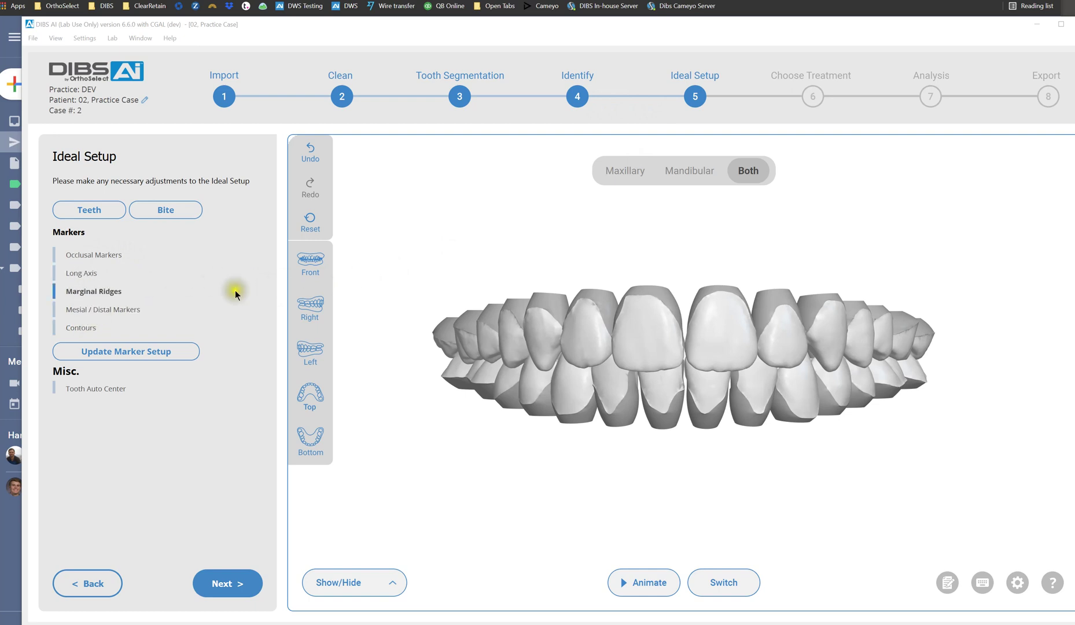
- Display the occlusal markers on the maxillary arch alone and examine their placement on the cusps and incisal edges
left_click(79, 259)
left_click(79, 257)
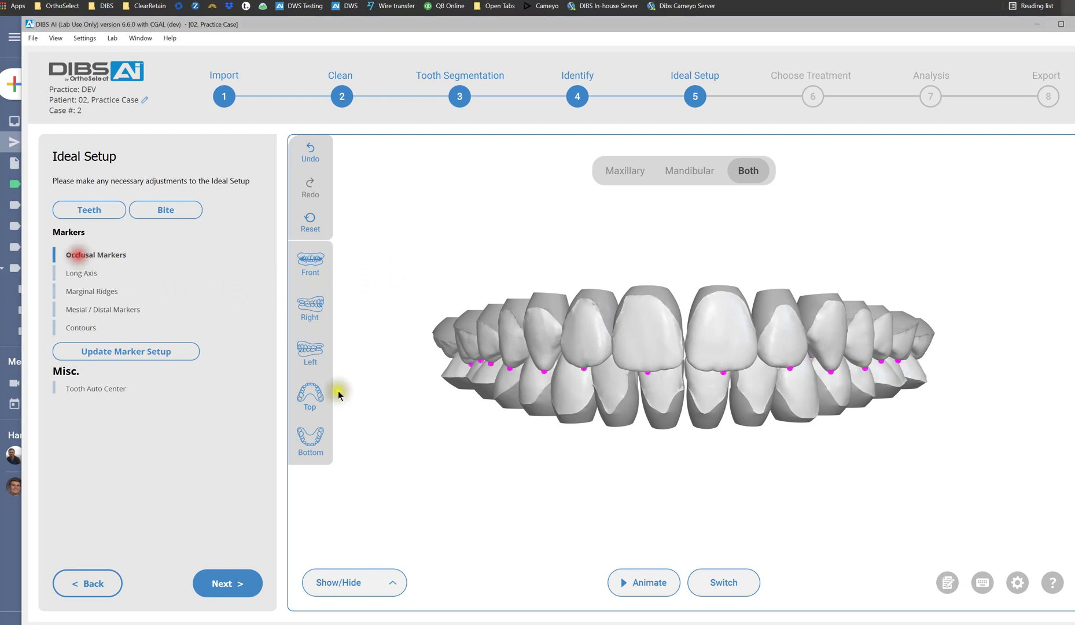
left_click(485, 482)
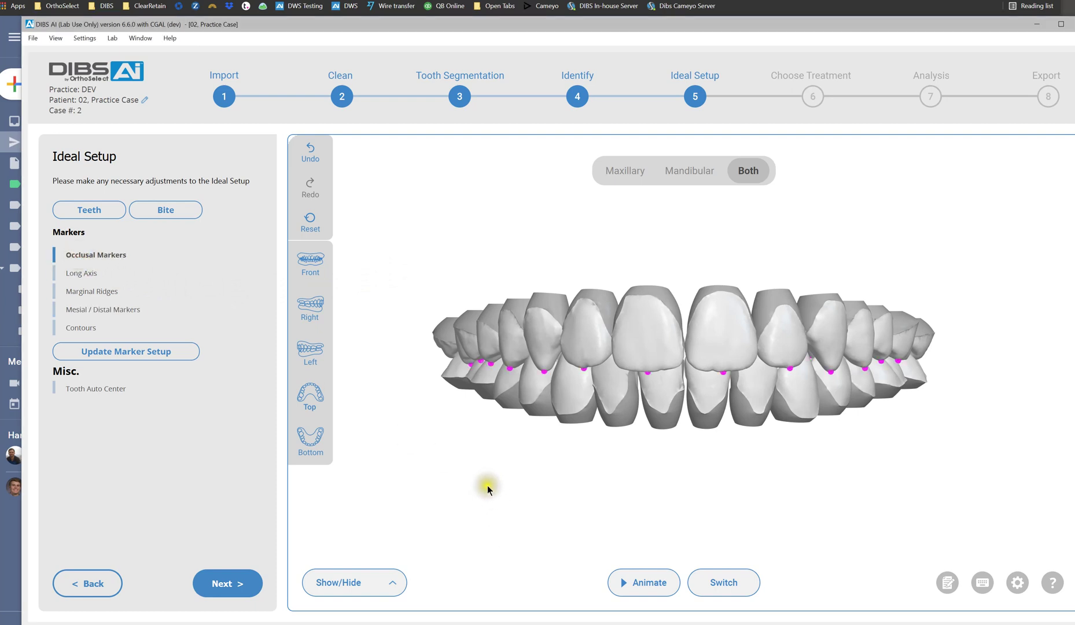
key("space")
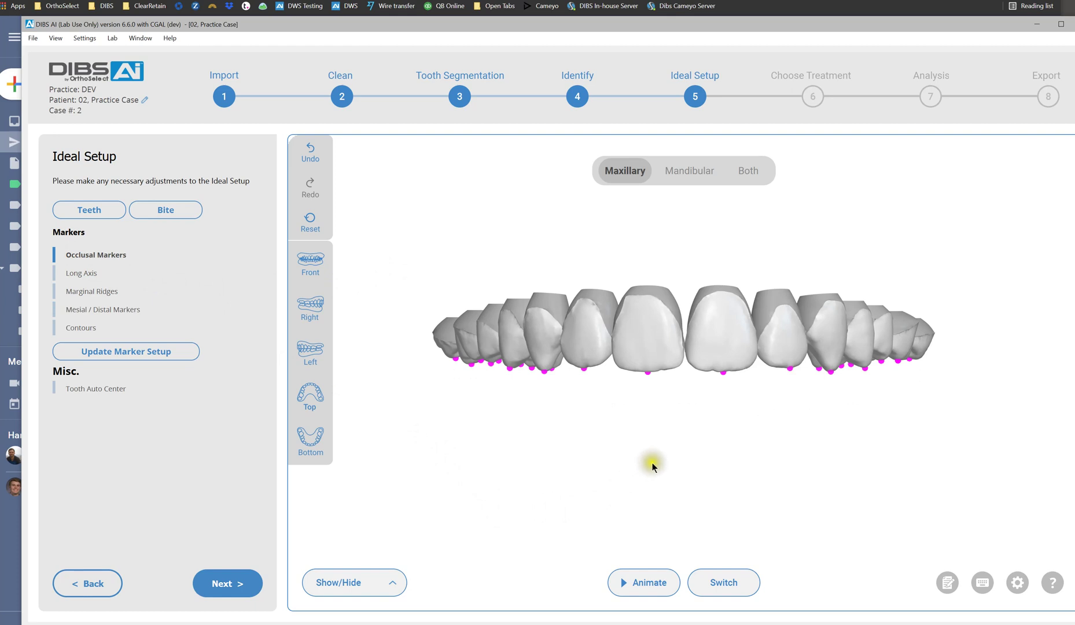
left_click_drag(652, 466, 682, 437)
scroll(664, 358, "up", 5)
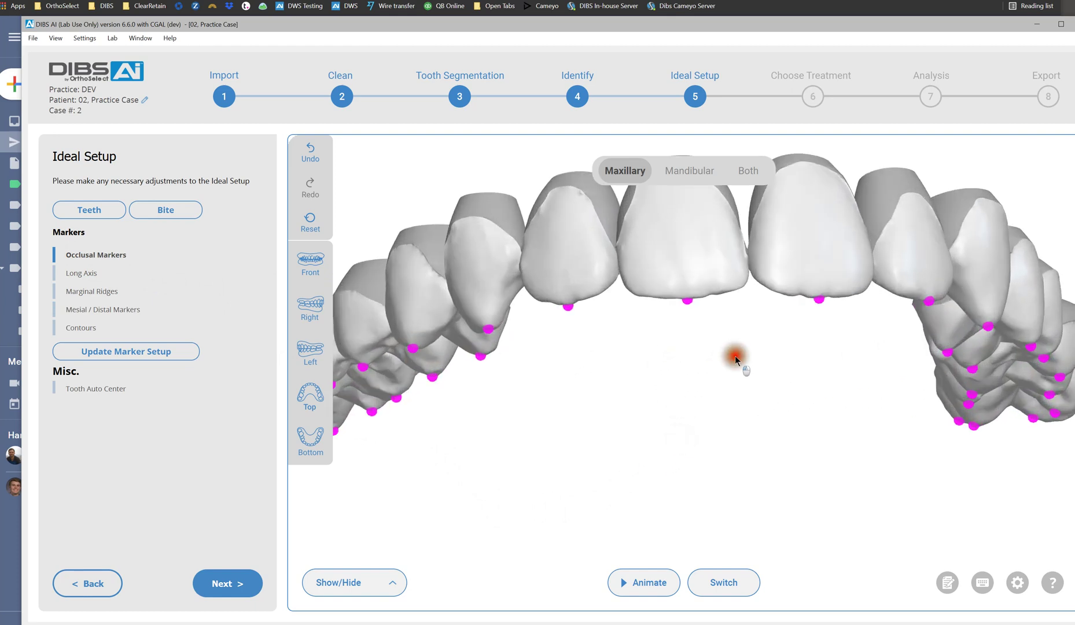
scroll(755, 344, "down", 3)
left_click_drag(754, 344, 695, 375)
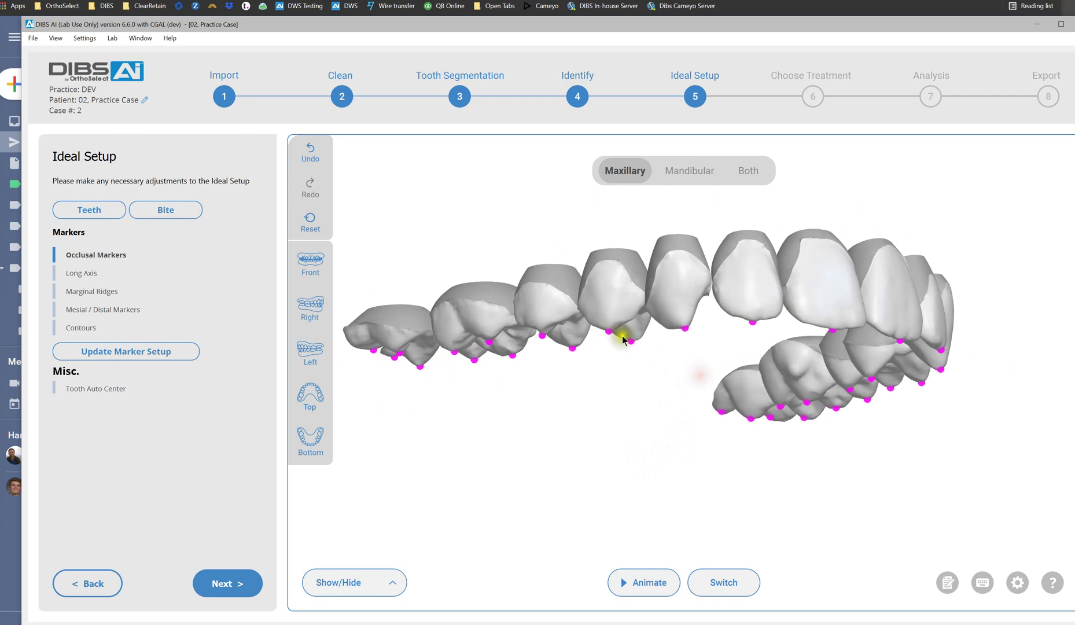
left_click_drag(557, 364, 472, 389)
- Move the upper right central incisor's occlusal marker from the incisal edge onto the lingual surface and update the marker setup
left_click_drag(706, 457, 709, 323)
left_click(716, 266)
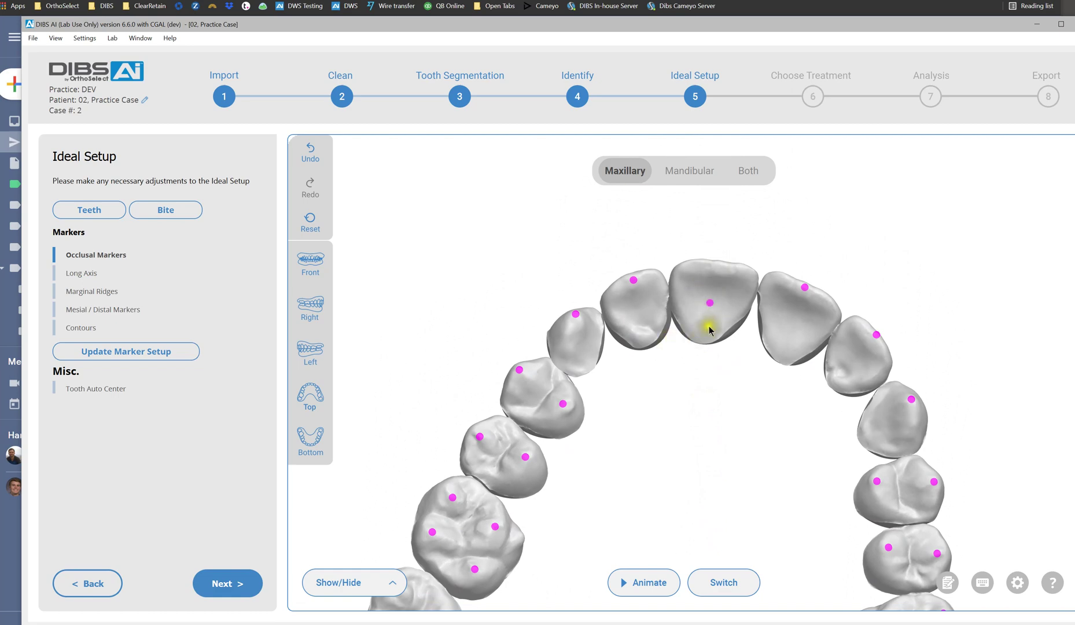
left_click(717, 281)
left_click(130, 357)
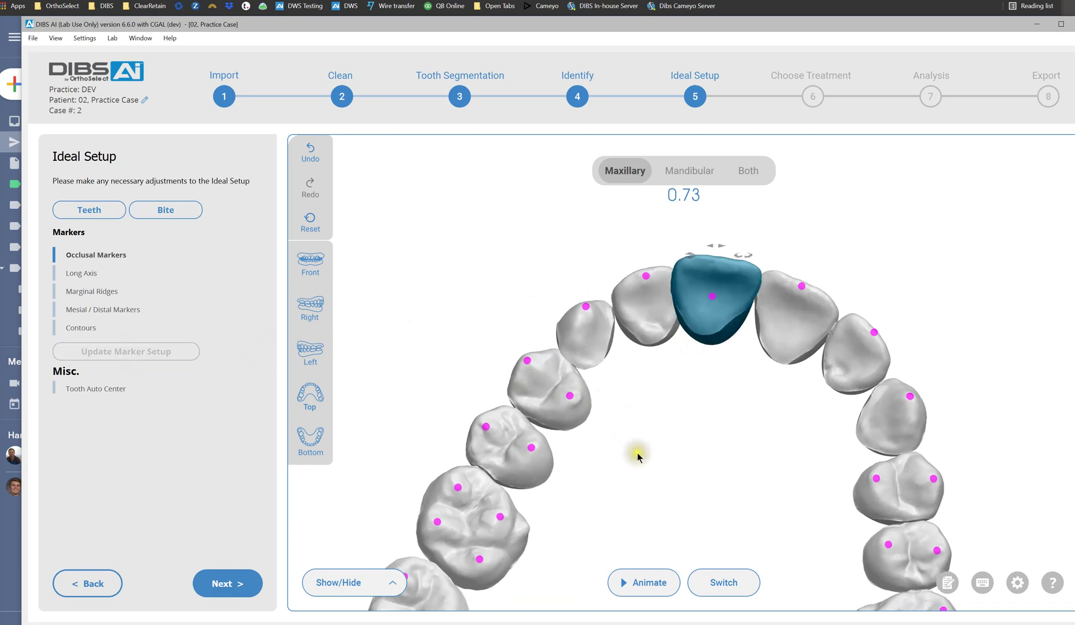
- Show the grid in front view and check the upper right central incisor against the horizontal reference line from front and back
key("f")
key("g")
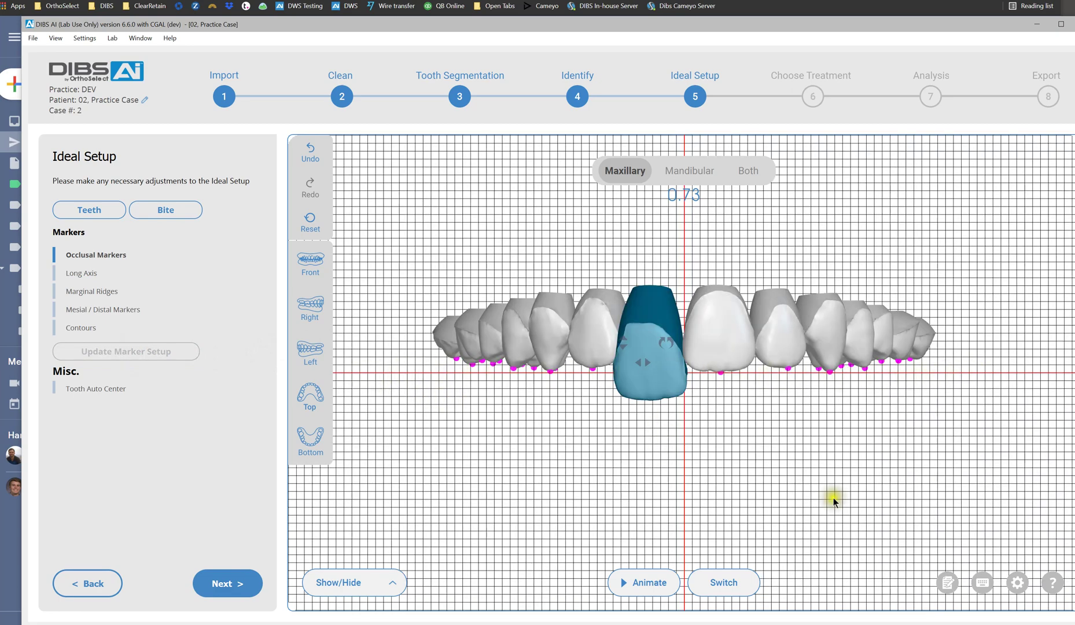
left_click_drag(682, 600, 890, 601)
left_click_drag(586, 600, 877, 597)
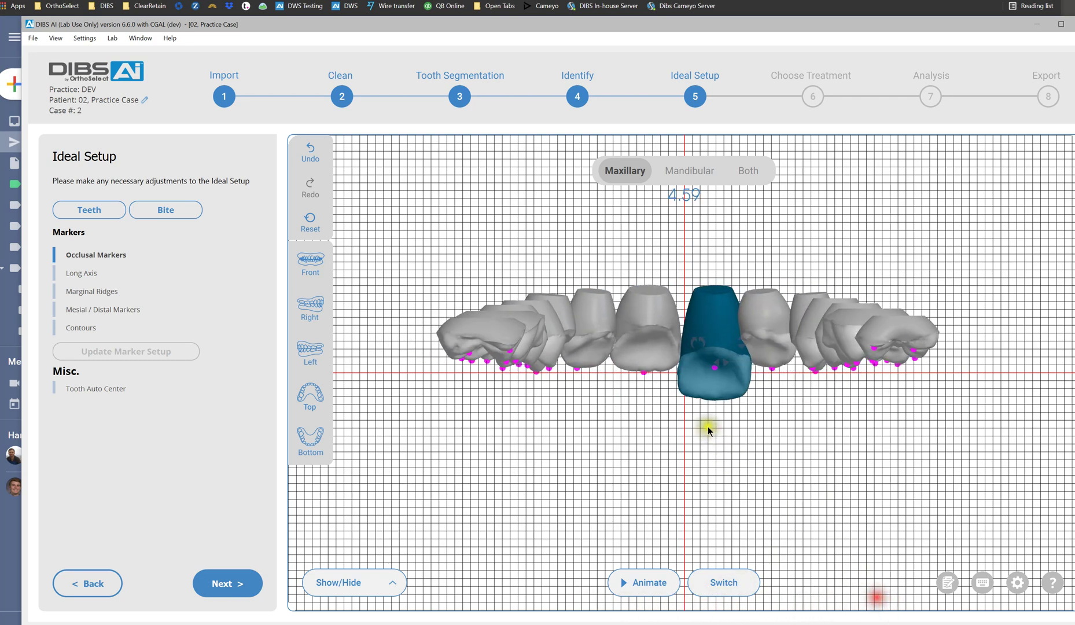
- Place the upper right central incisor's occlusal marker back on its incisal edge and update the marker setup
left_click(714, 368)
left_click_drag(710, 391, 718, 489)
scroll(708, 428, "up", 2)
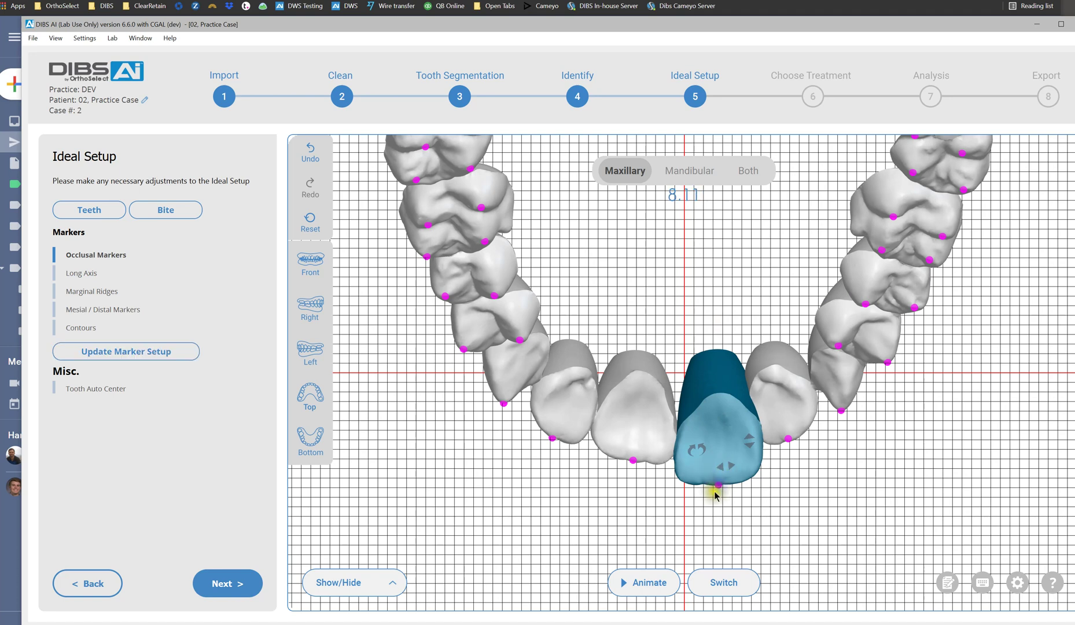
key("f")
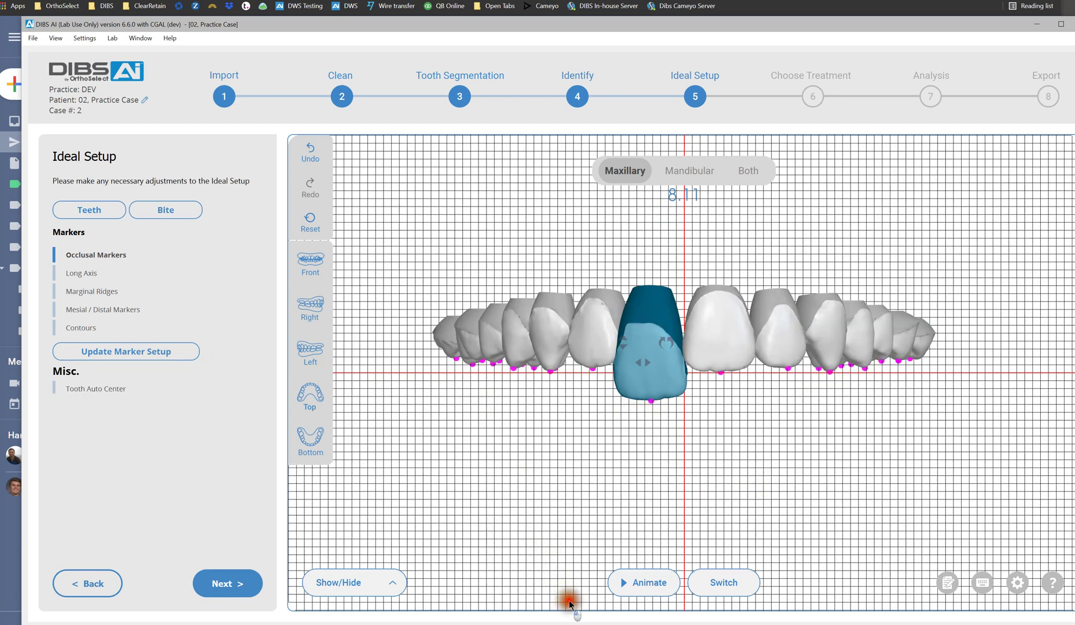
left_click_drag(568, 602, 636, 604)
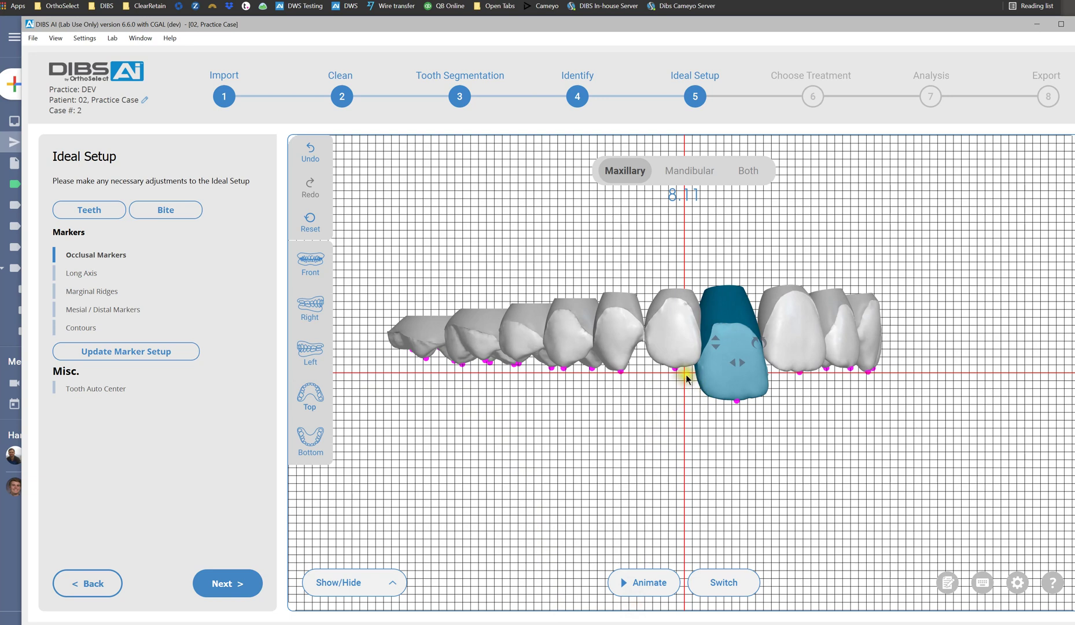
left_click_drag(622, 601, 642, 599)
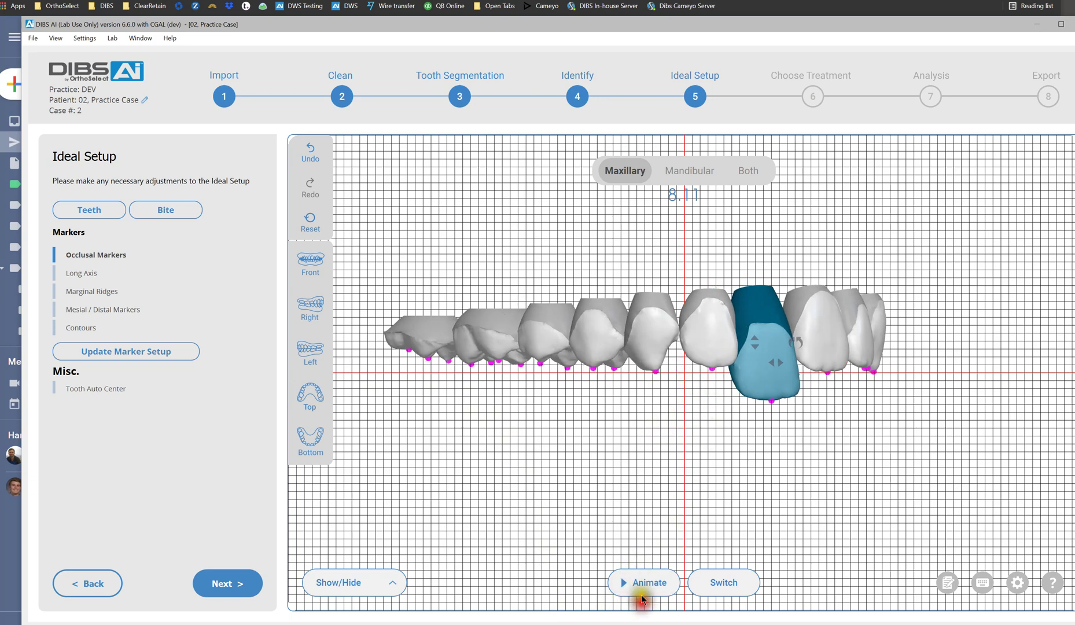
left_click(118, 351)
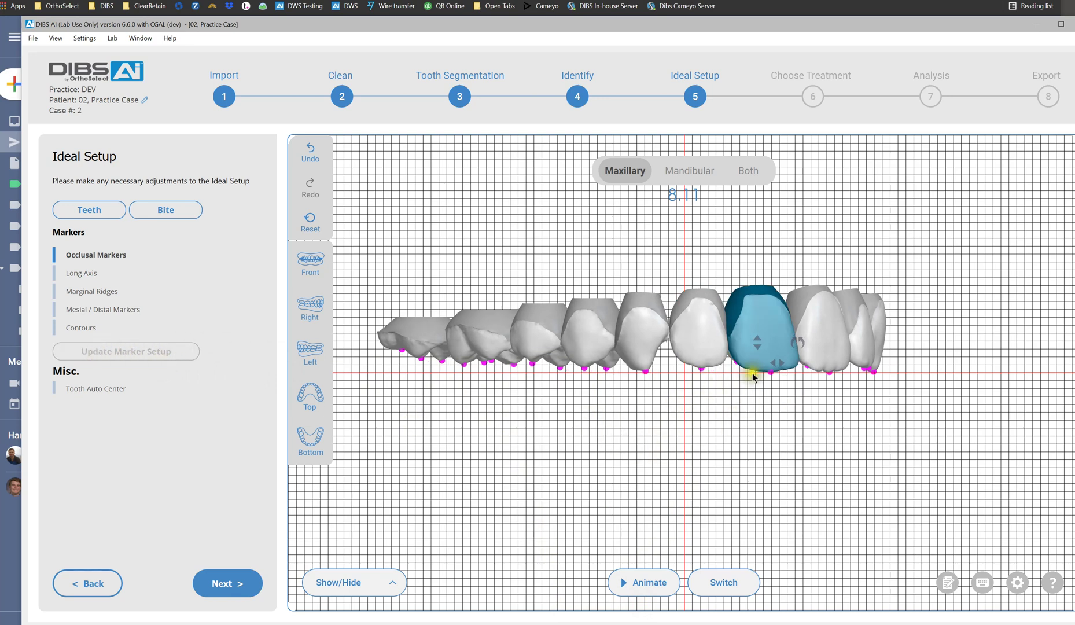
left_click(740, 602)
left_click(645, 599)
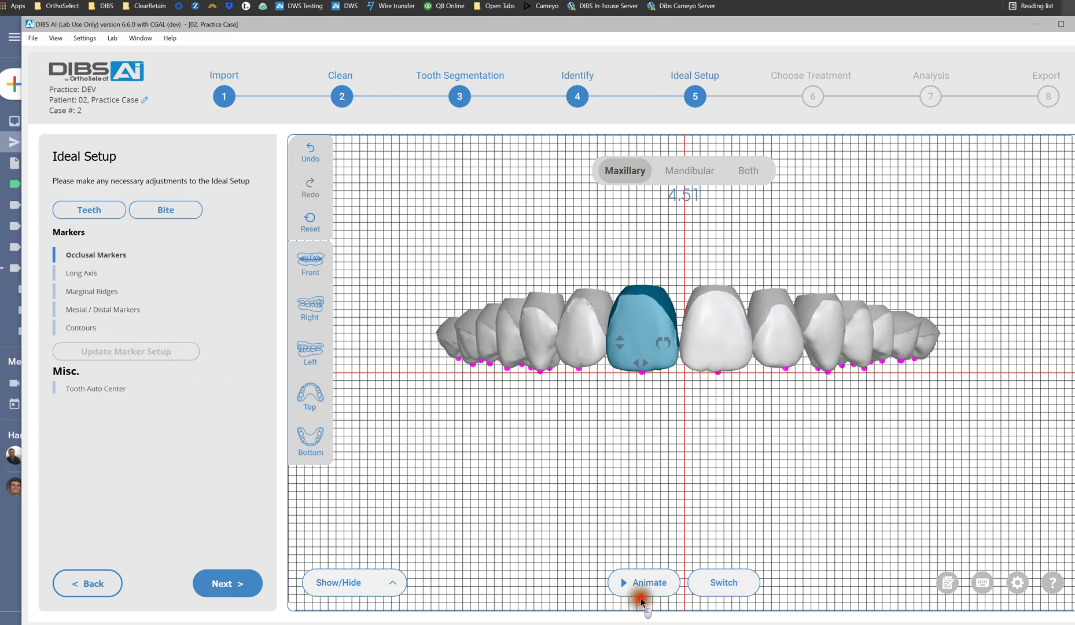
left_click(524, 439)
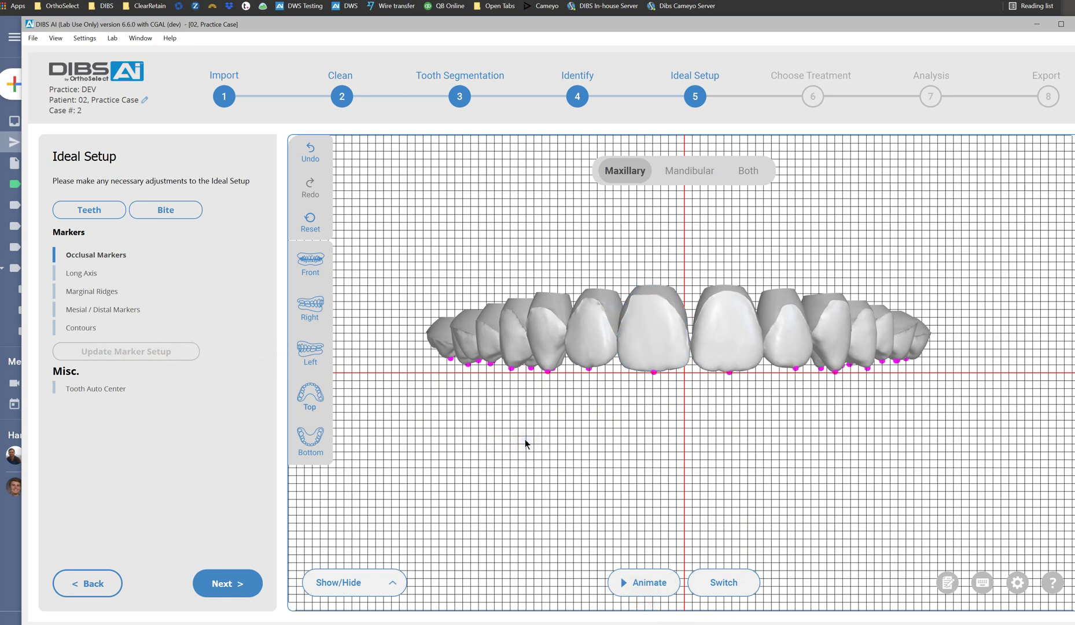
- Display the long axis markers and examine them on the maxillary teeth from the front and both sides
left_click(145, 306)
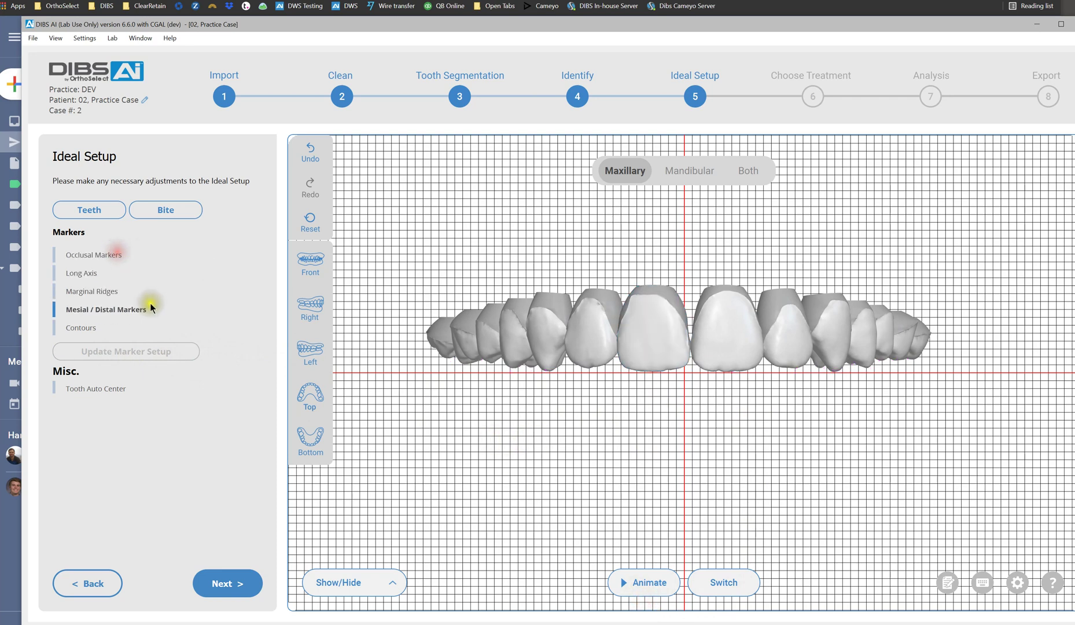
left_click(104, 294)
left_click(87, 273)
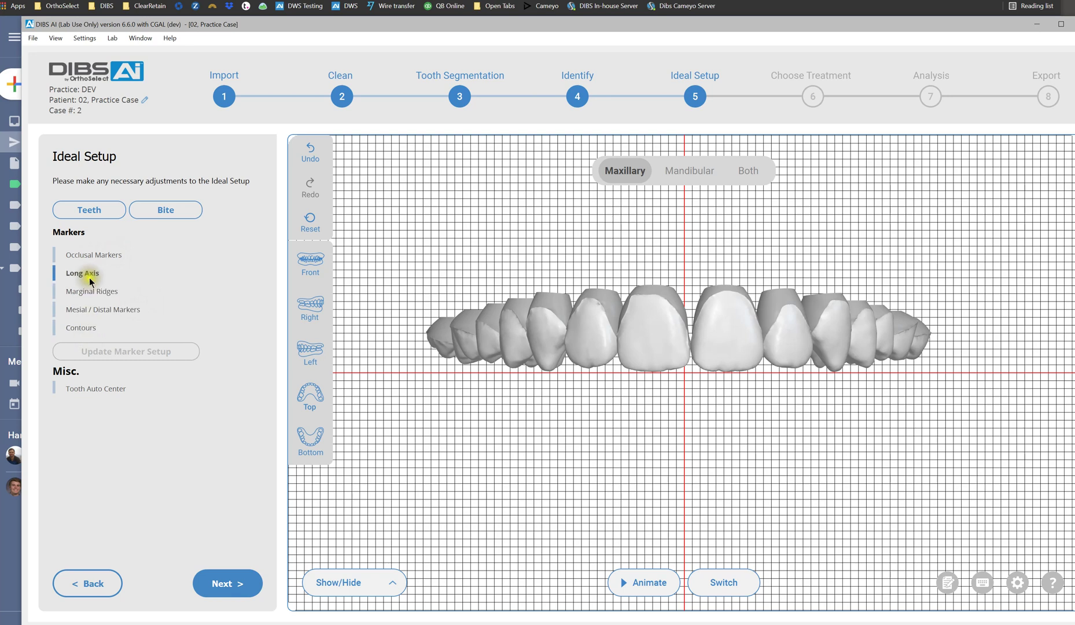
left_click_drag(590, 596, 751, 602)
left_click_drag(674, 611, 441, 593)
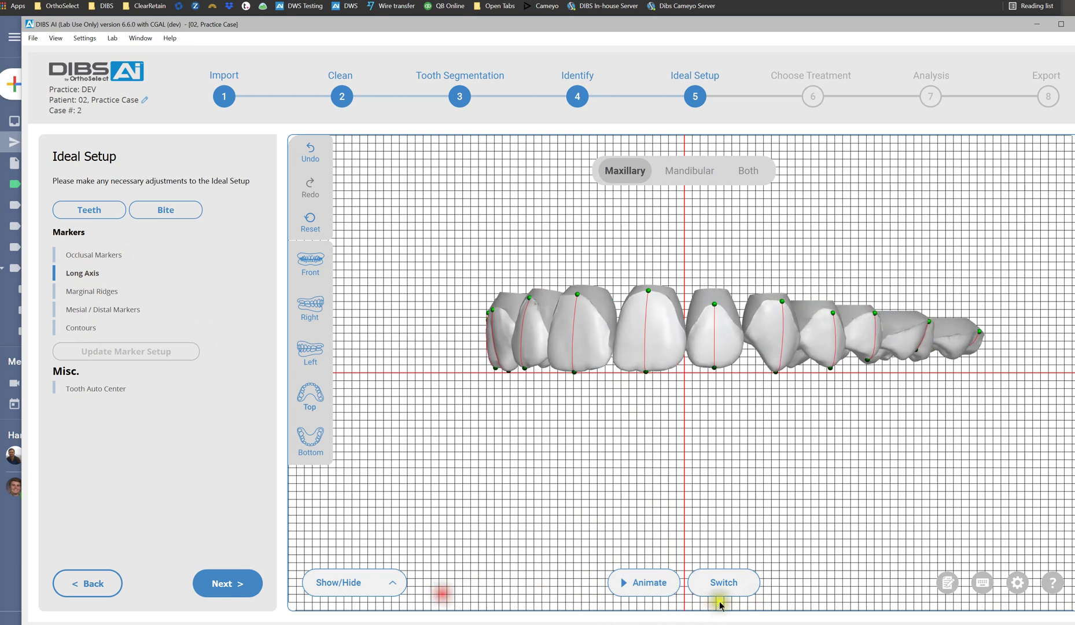
left_click_drag(719, 605, 768, 611)
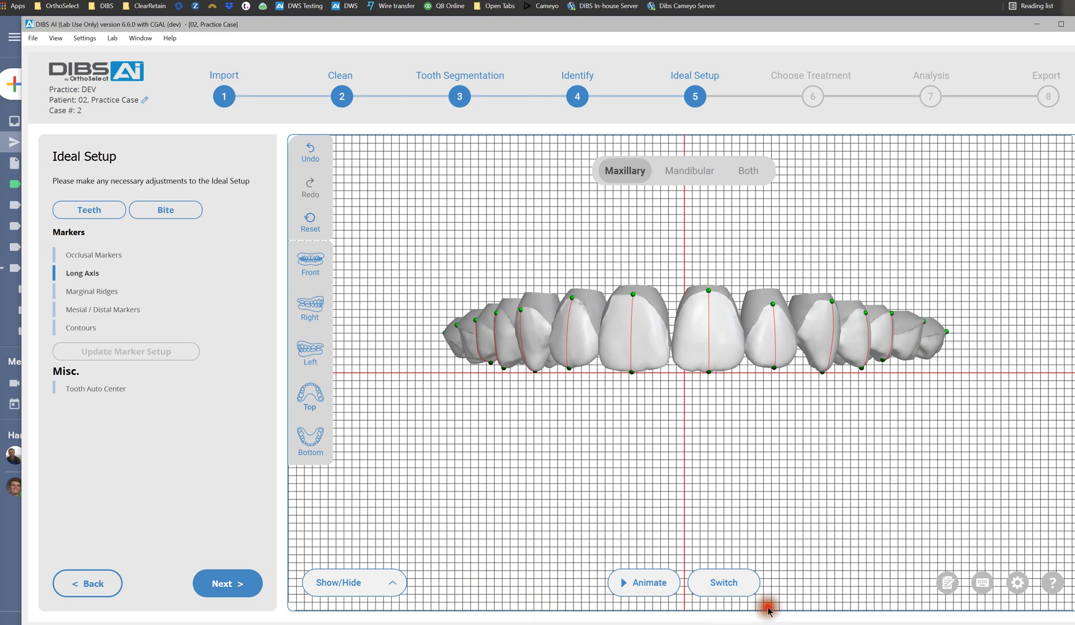
left_click(92, 273)
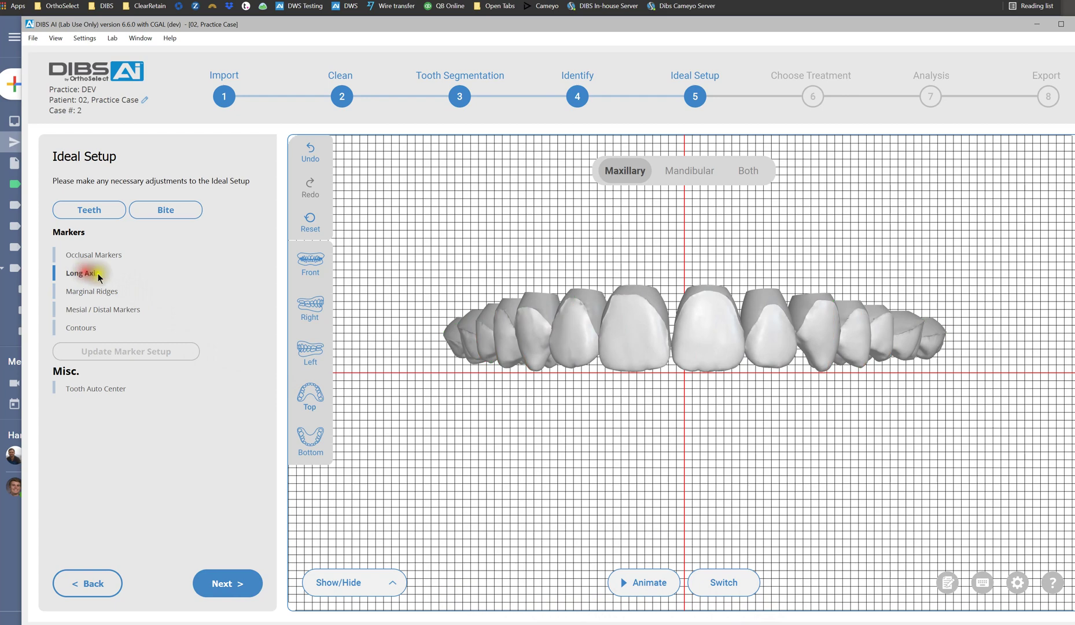
- Display the marginal ridge markers and adjust the mesial and distal markers on the upper right first premolar
left_click(89, 290)
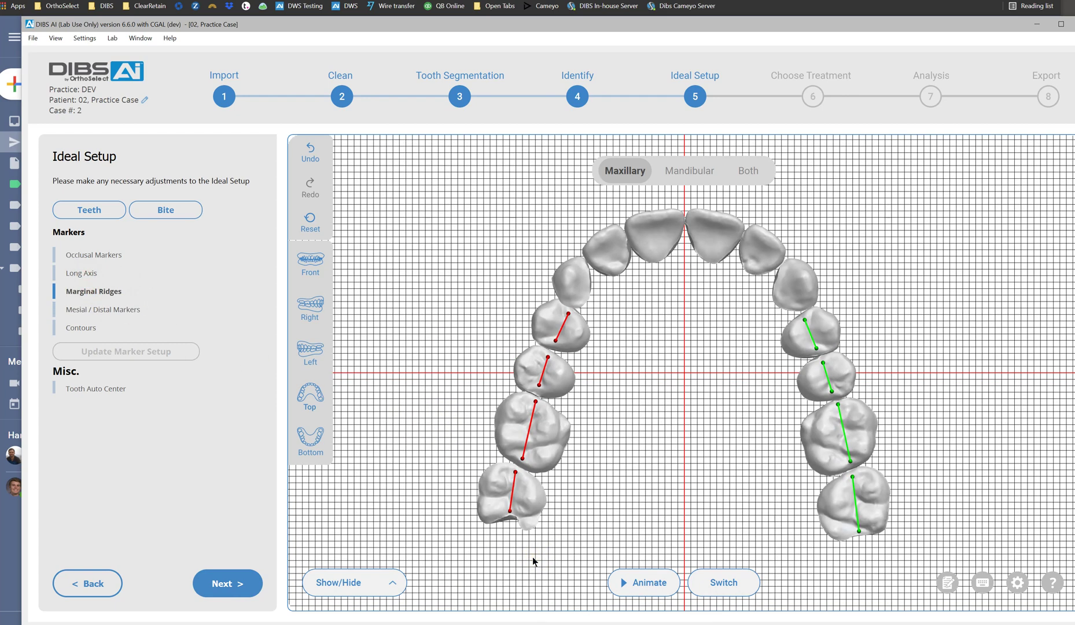
scroll(564, 324, "up", 5)
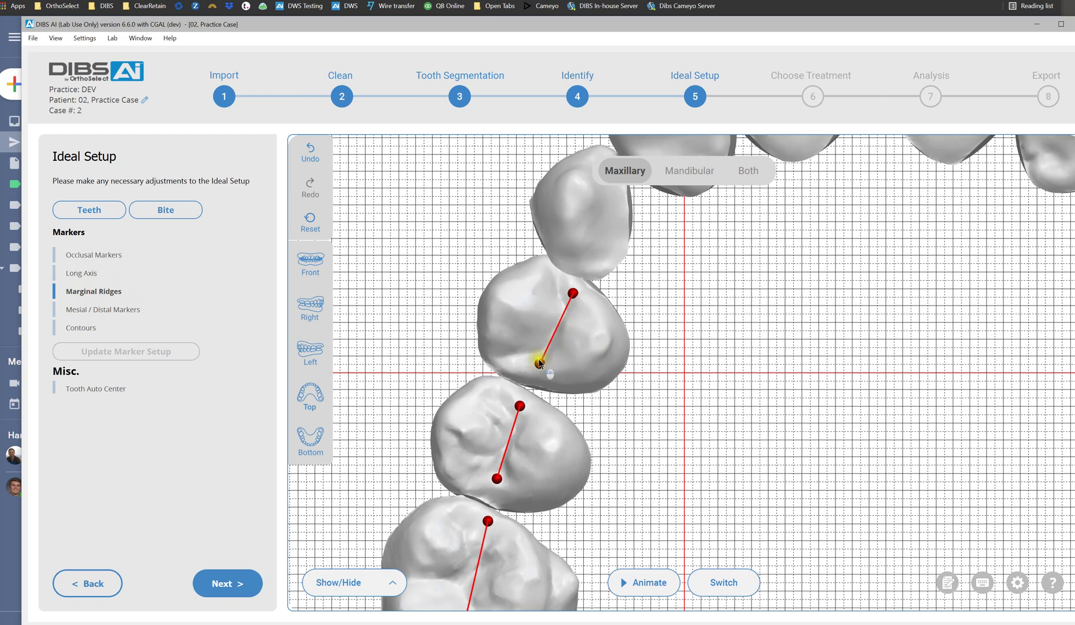
left_click_drag(538, 360, 524, 355)
left_click_drag(572, 293, 585, 308)
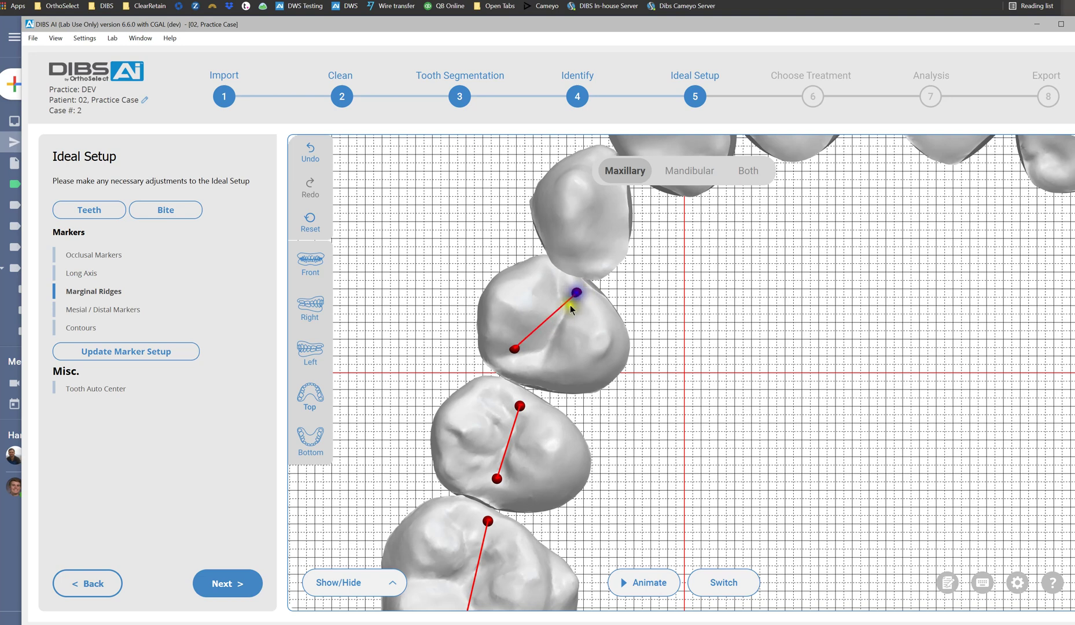
left_click(570, 308)
left_click_drag(539, 368, 540, 368)
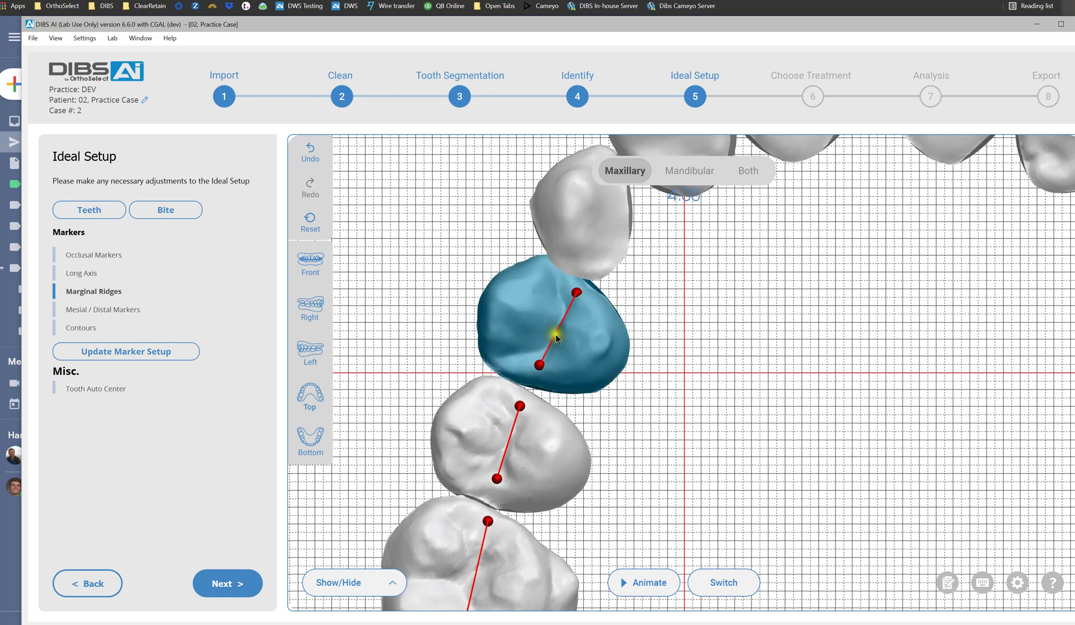
- Compare the original tooth positions with the ideal setup in occlusal view by switching between them and playing the animation
scroll(608, 351, "down", 5)
left_click(609, 350)
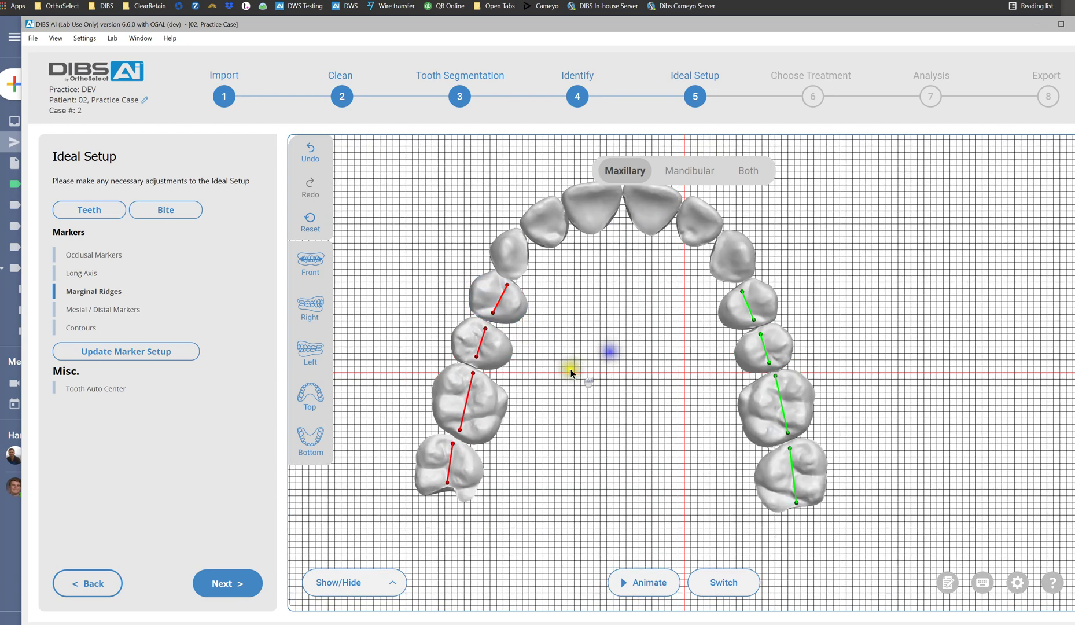
right_click_drag(609, 348, 636, 382)
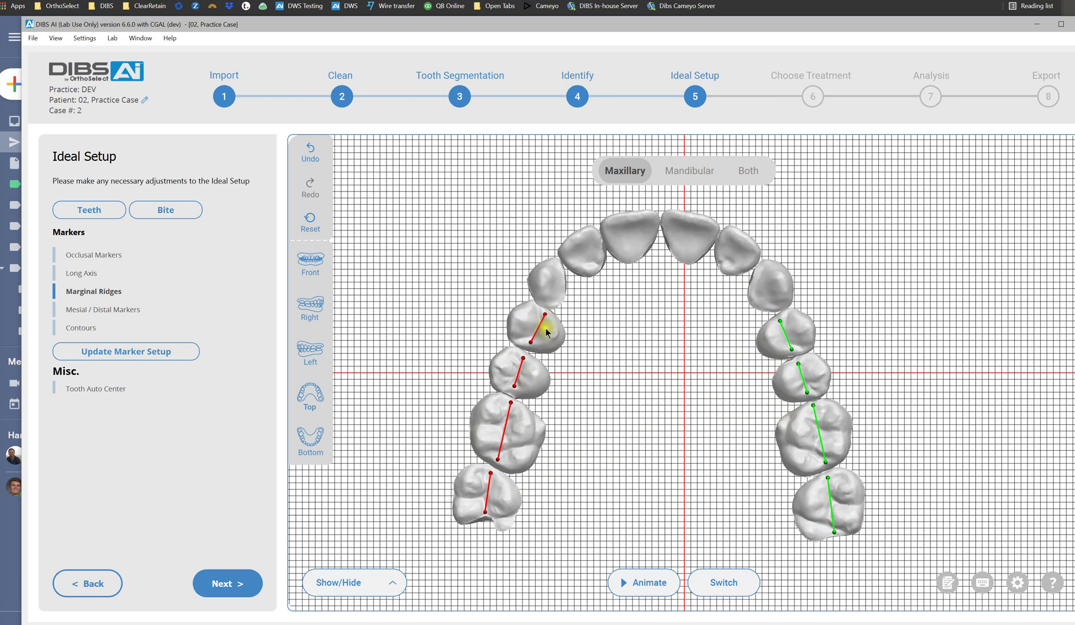
left_click(711, 585)
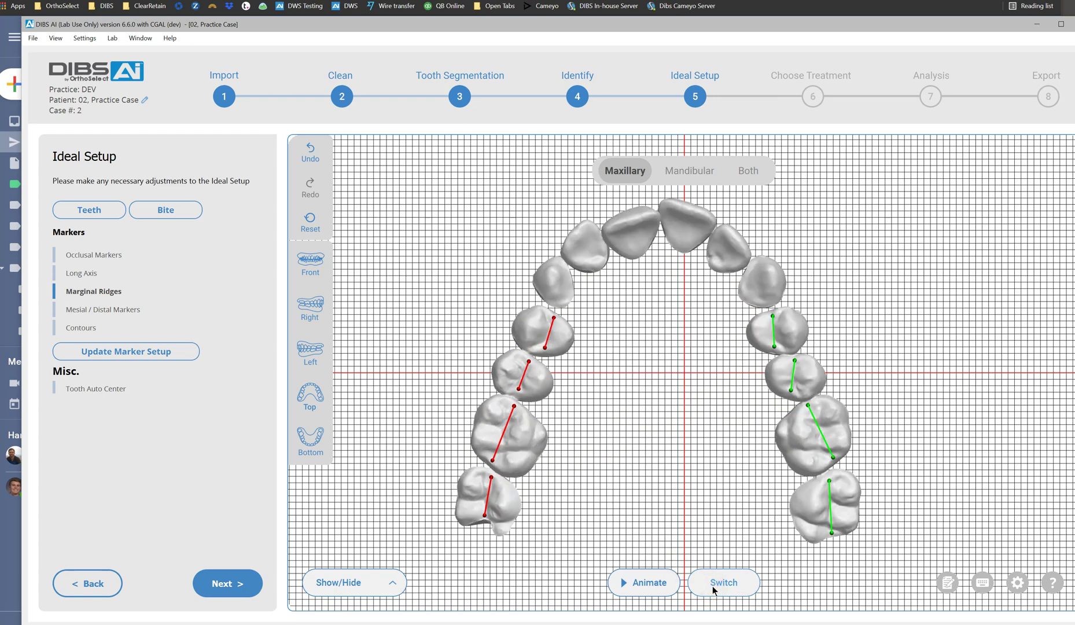
left_click(645, 581)
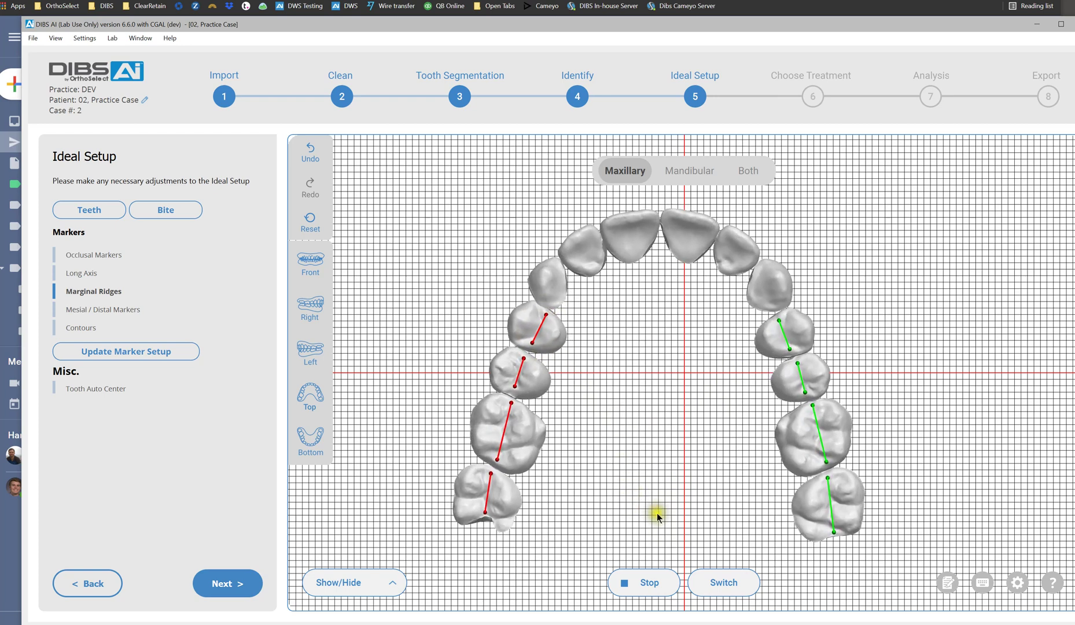
left_click(650, 583)
- Examine the marginal ridge lines of the right and left maxillary posterior teeth for level alignment against the grid
left_click_drag(669, 548, 675, 468)
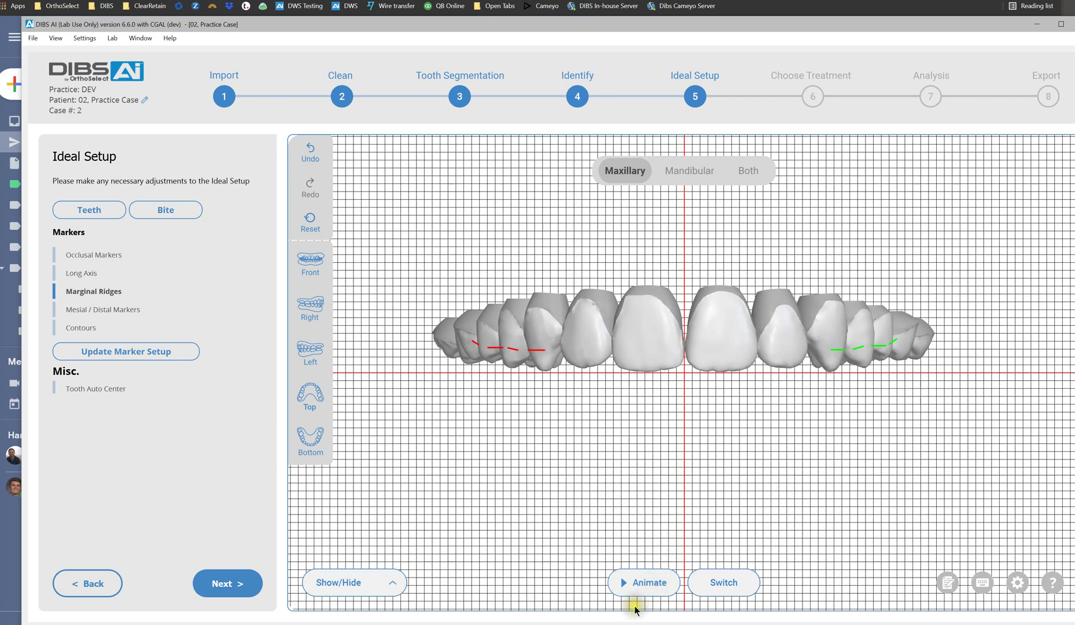
left_click_drag(636, 600, 844, 612)
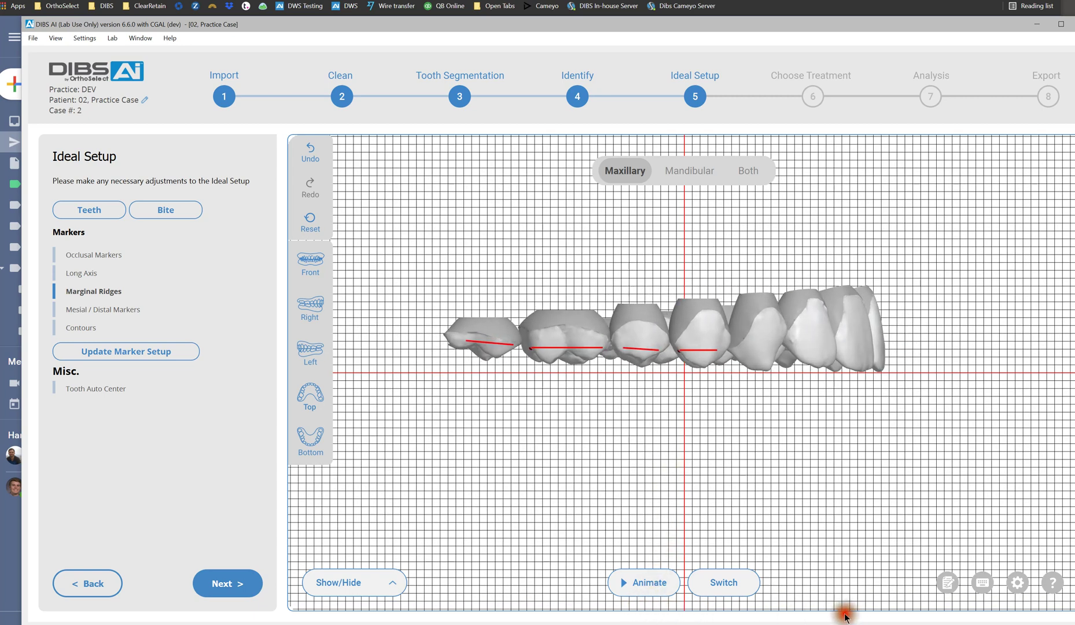
left_click_drag(681, 609, 648, 600)
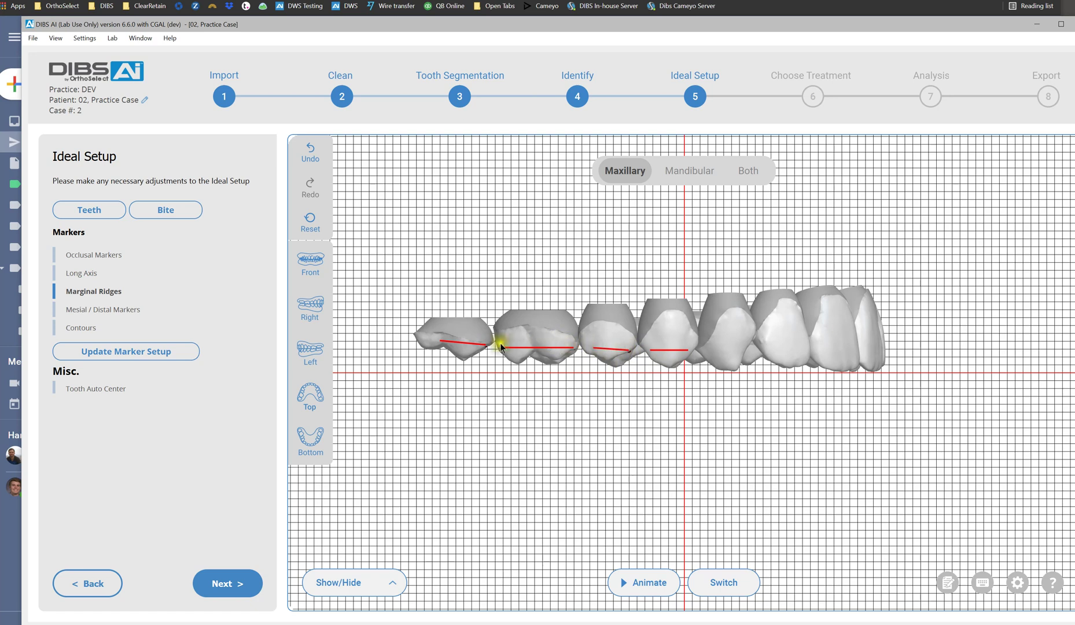
mouse_move(726, 606)
left_mouse_down()
mouse_move(487, 592)
mouse_move(722, 608)
left_mouse_up()
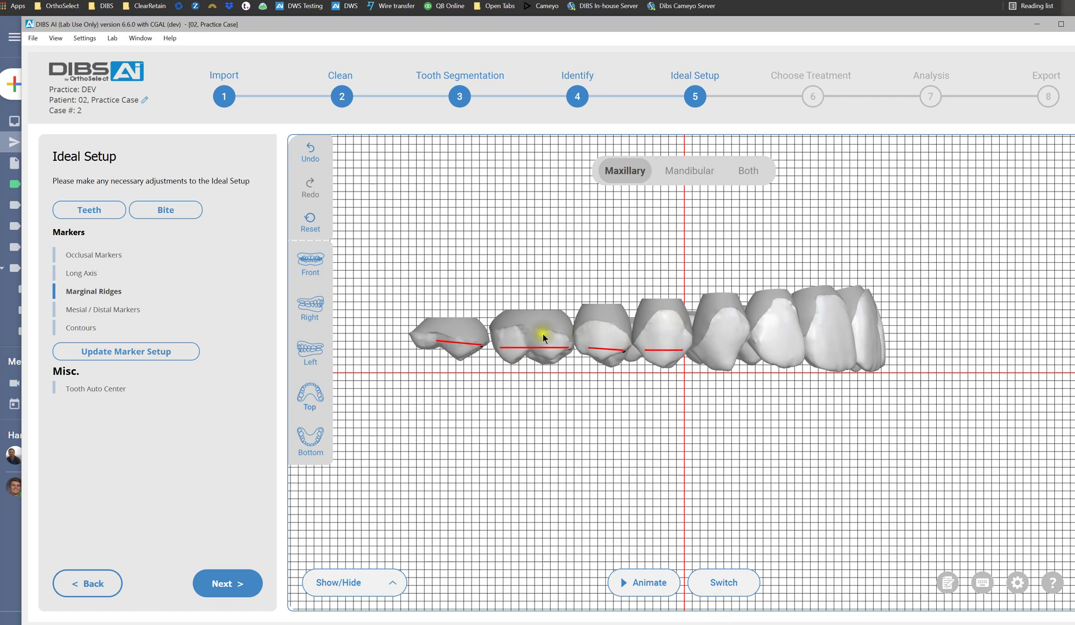
left_click(727, 588)
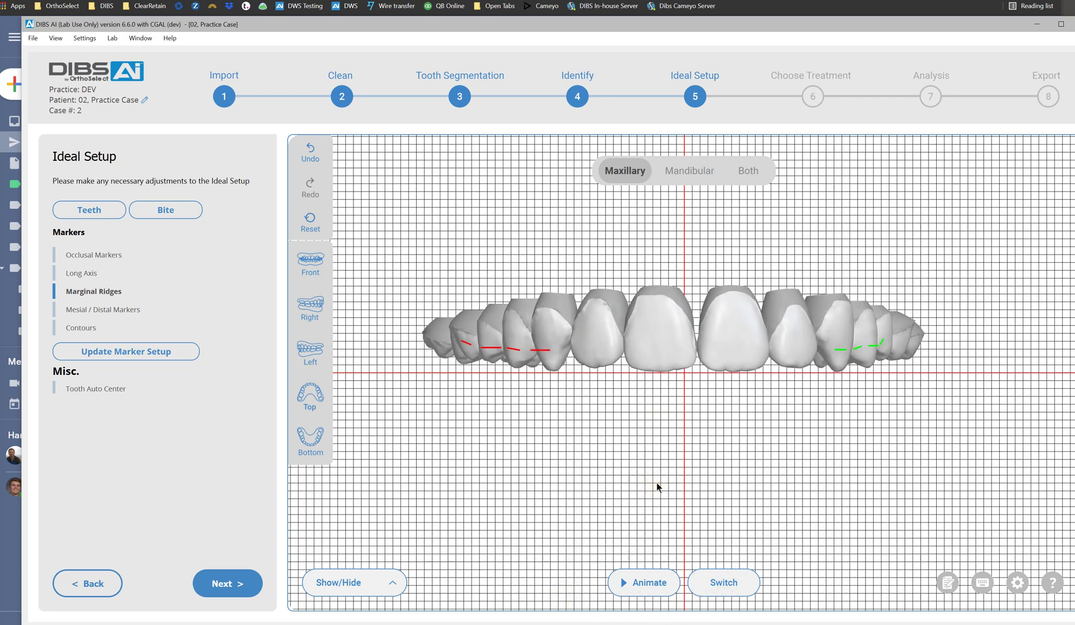
left_click_drag(688, 604, 601, 599)
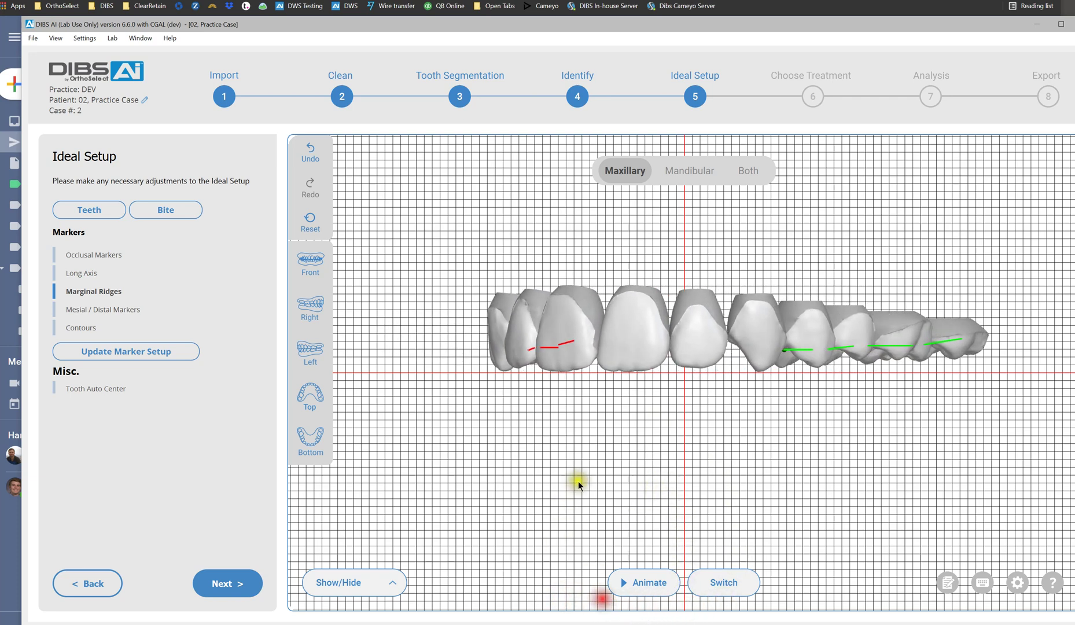